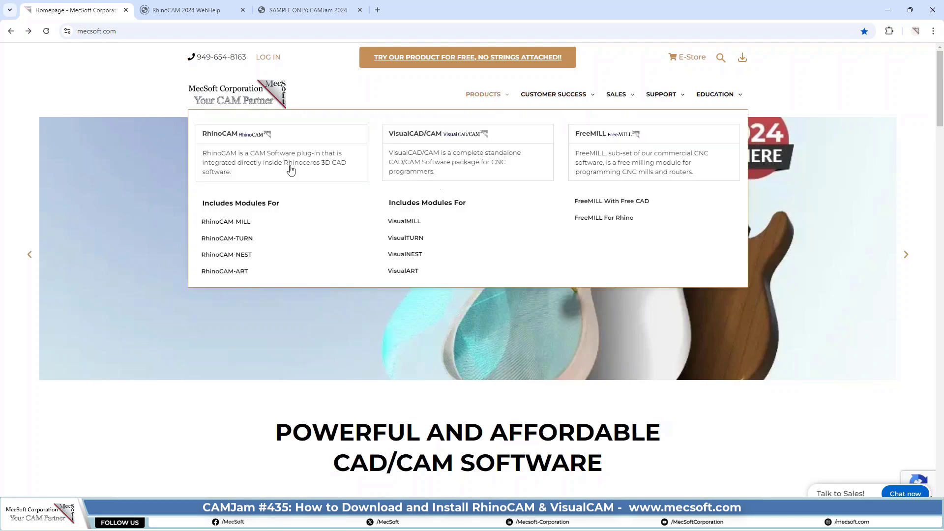
After browsing MecSoft's site, select the RhinoCAM 14.0.179 installer in the August 2024 webinar folder
click(240, 137)
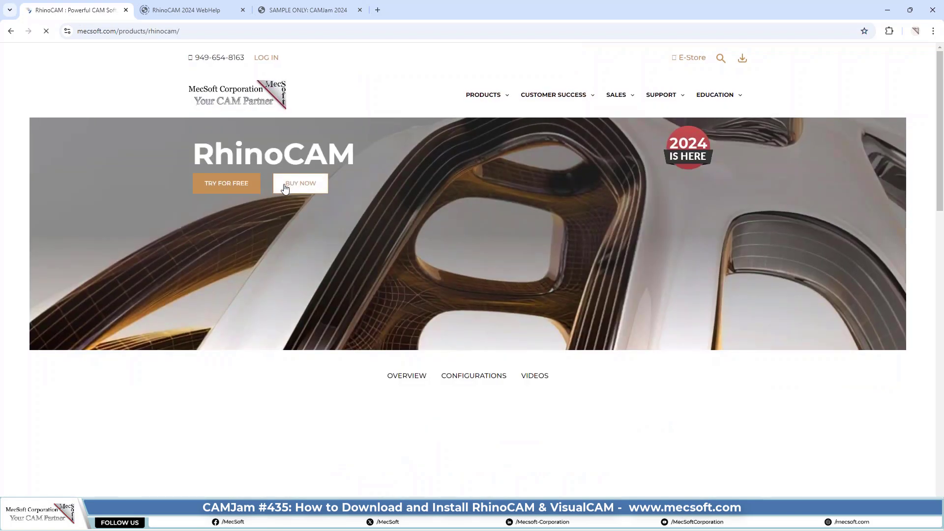
scroll(480, 221, down, 3)
scroll(478, 215, down, 2)
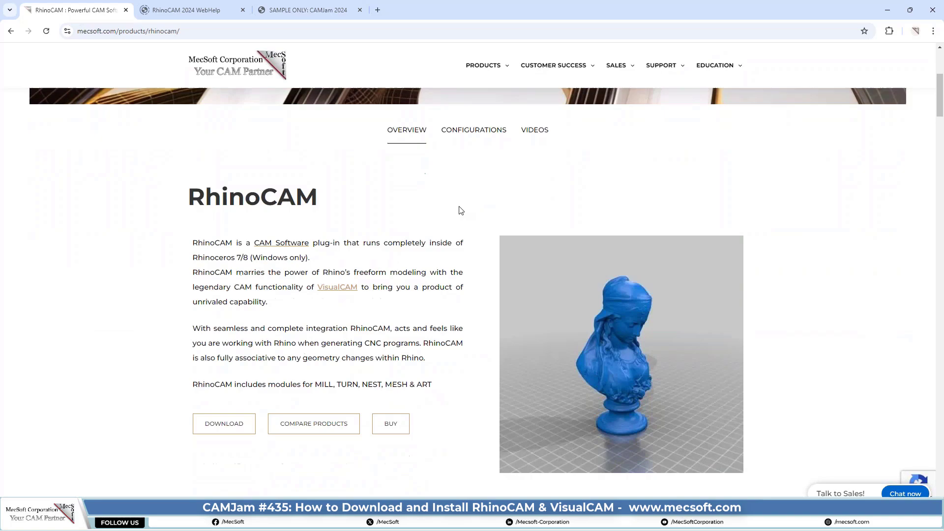
scroll(466, 207, down, 1)
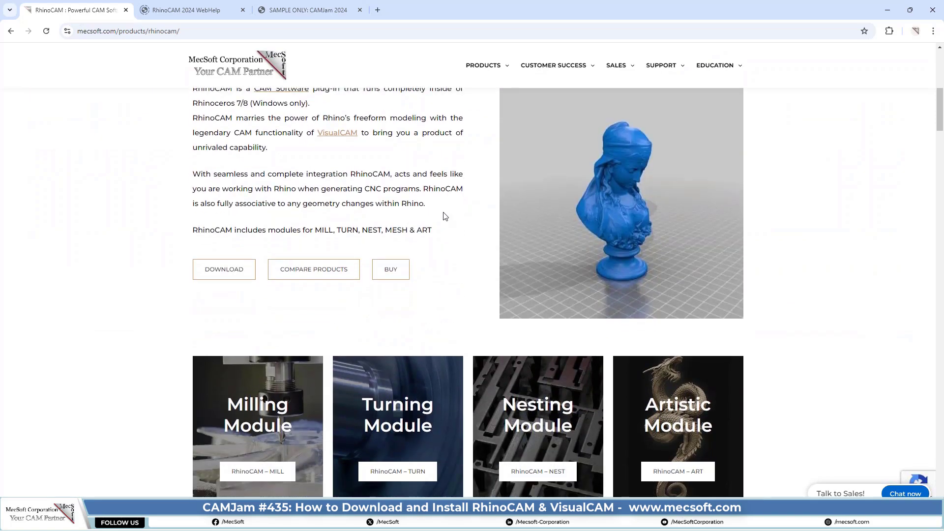
scroll(443, 216, down, 1)
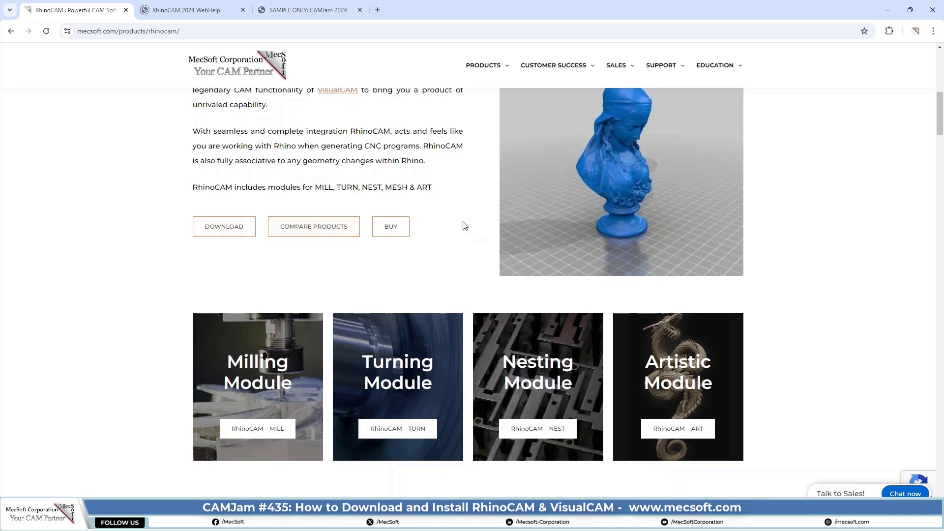
scroll(473, 226, up, 2)
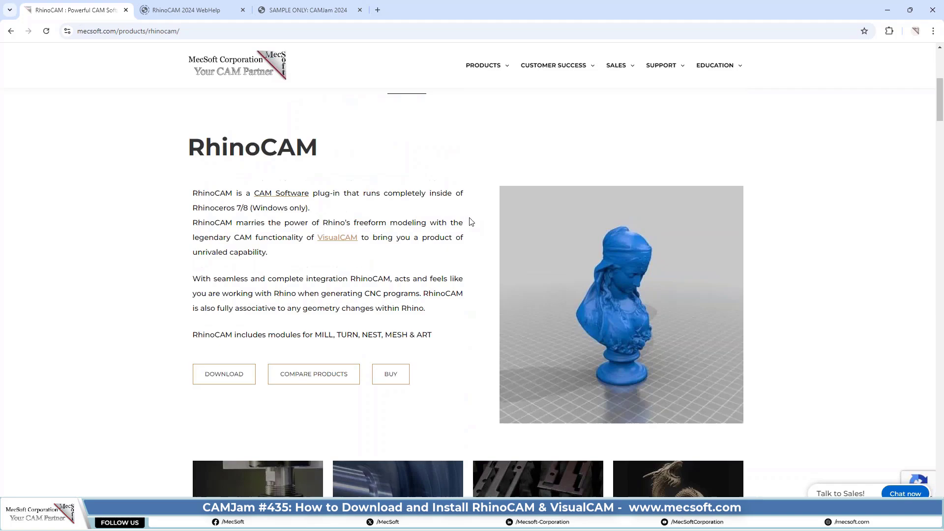
scroll(468, 219, up, 1)
scroll(441, 96, up, 3)
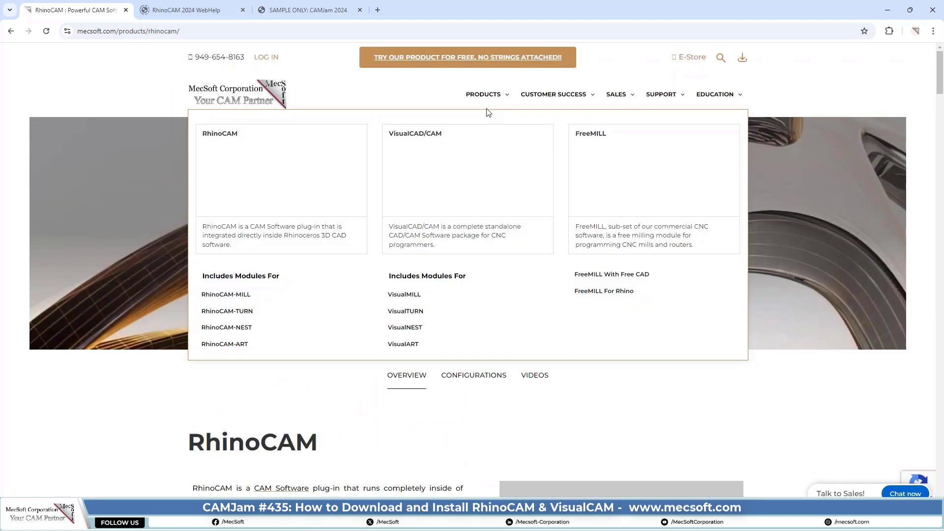
click(241, 93)
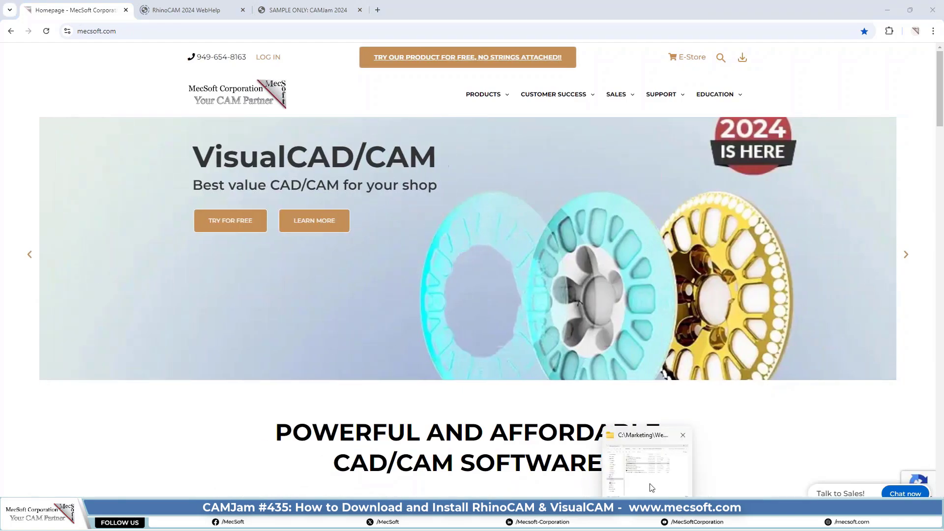
click(650, 484)
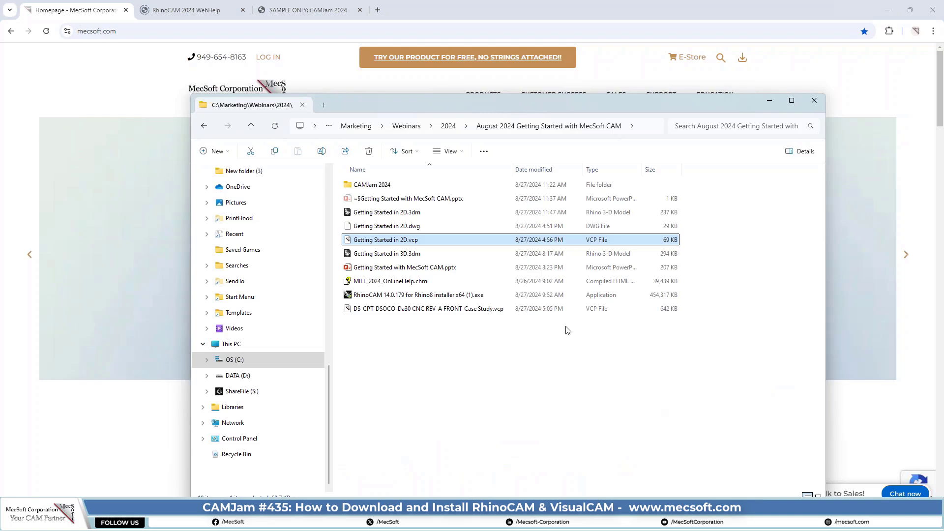
drag(489, 105, 447, 80)
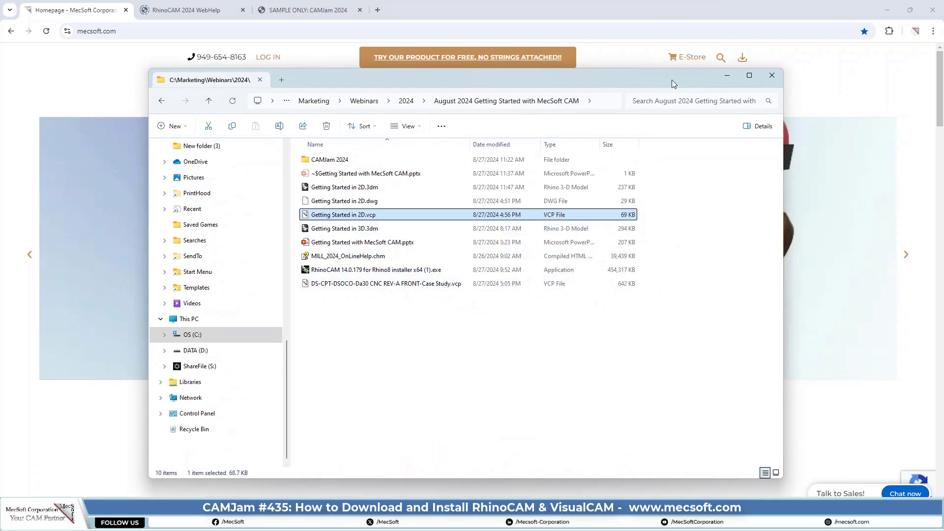
drag(672, 80, 680, 104)
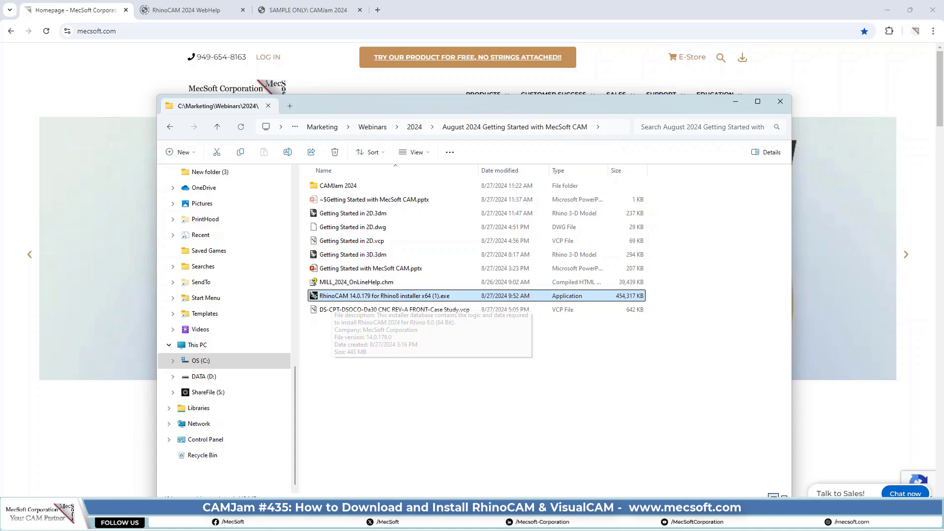
click(387, 298)
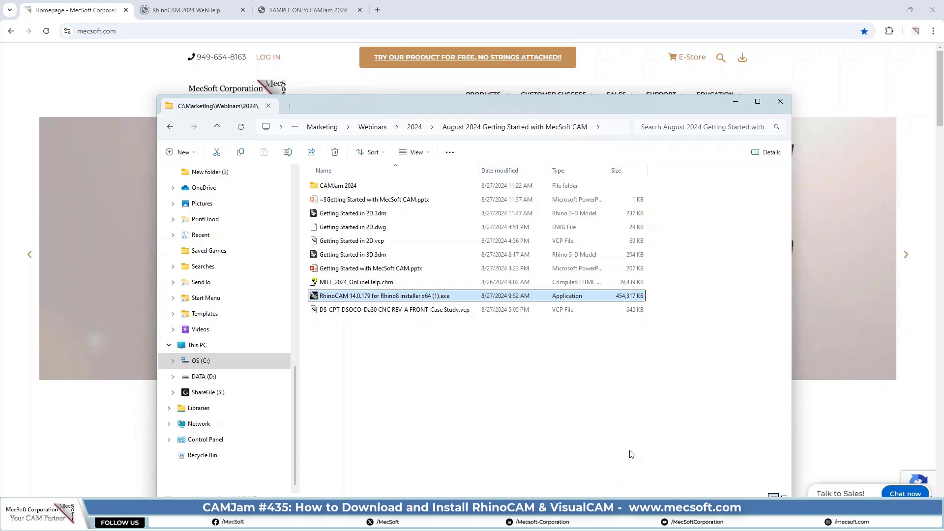
Run the RhinoCAM 14.0.179 installer as administrator
right_click(381, 298)
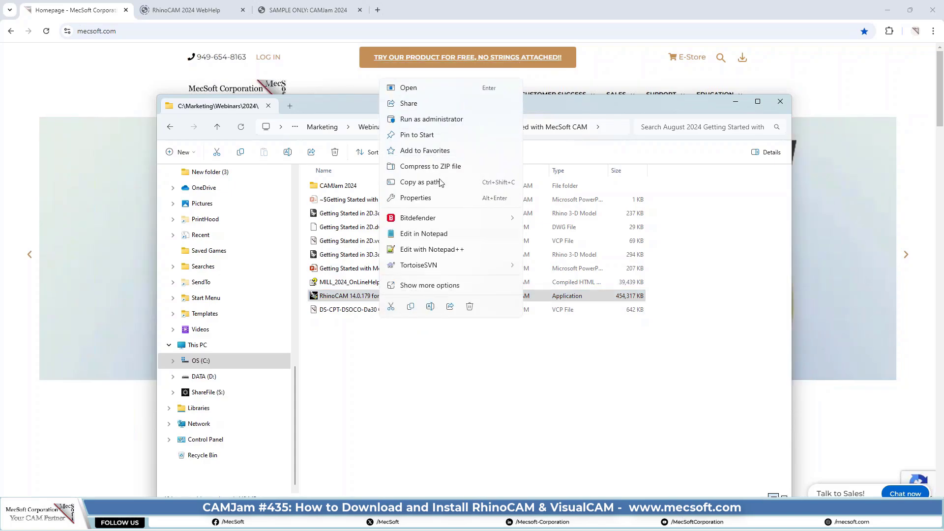
click(420, 121)
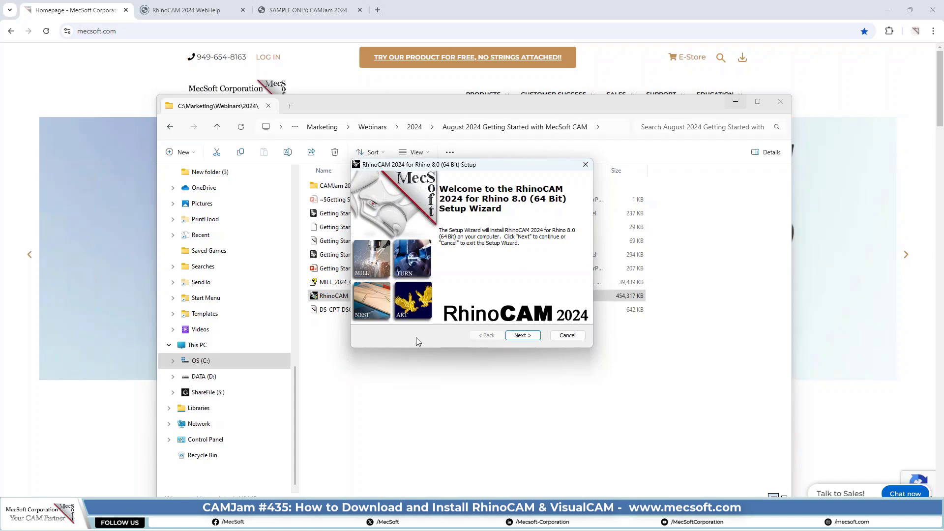
Get past the welcome page and keep the default installation folder path
click(533, 337)
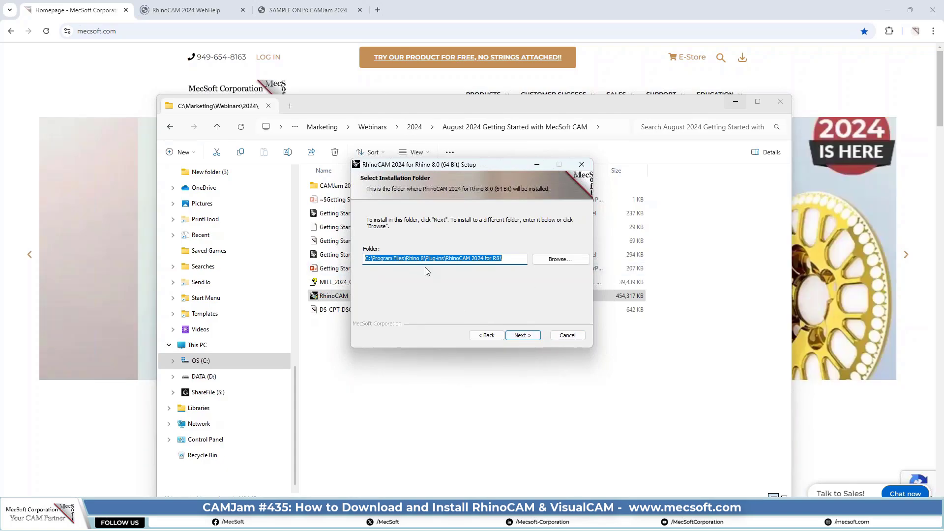
click(514, 262)
drag(504, 258, 365, 261)
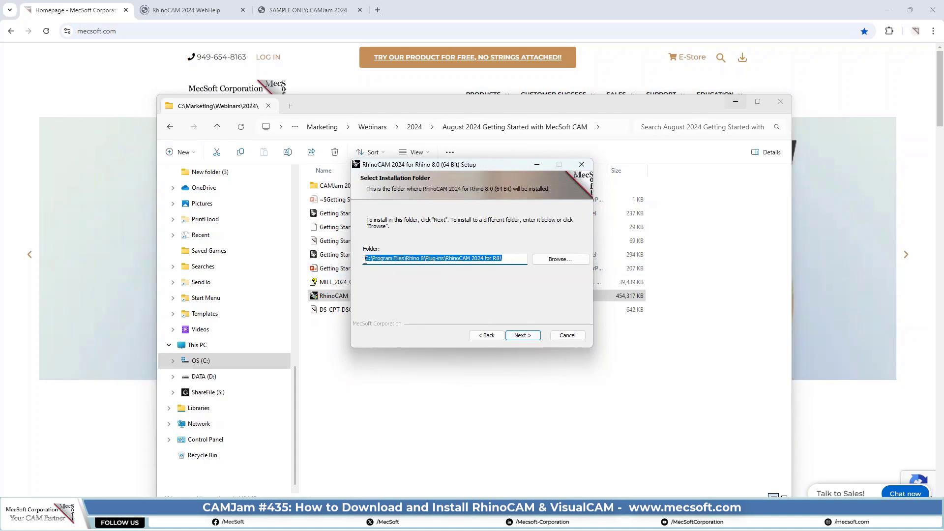
click(512, 258)
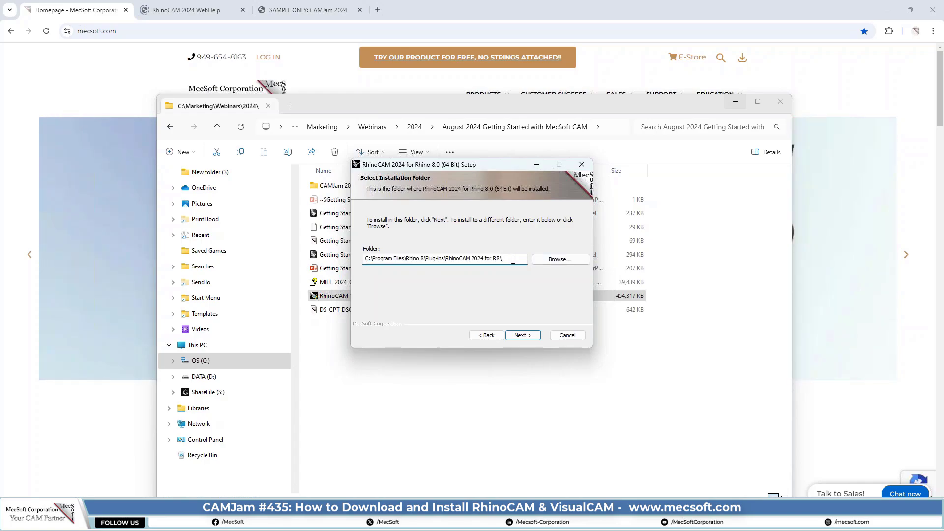
drag(513, 258, 367, 262)
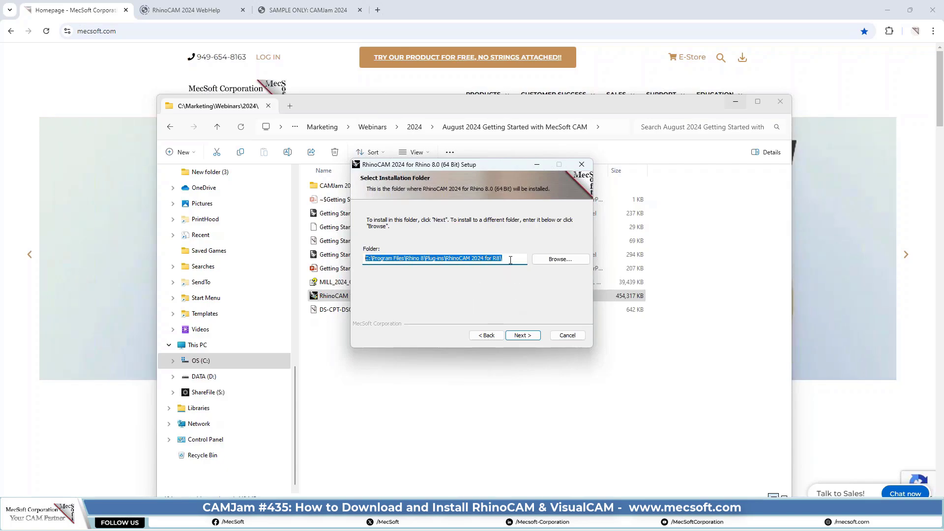
click(522, 335)
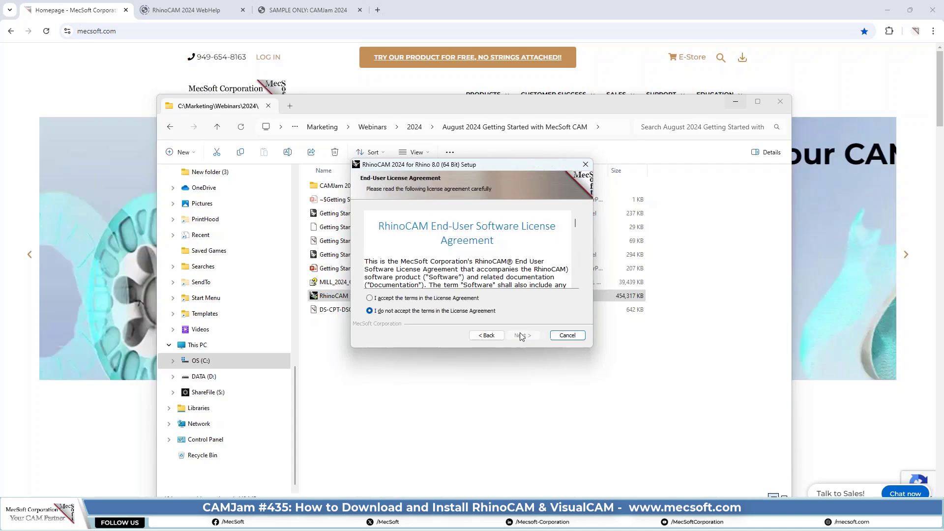
Accept the license agreement, skip the read-me page, and start installing
click(387, 299)
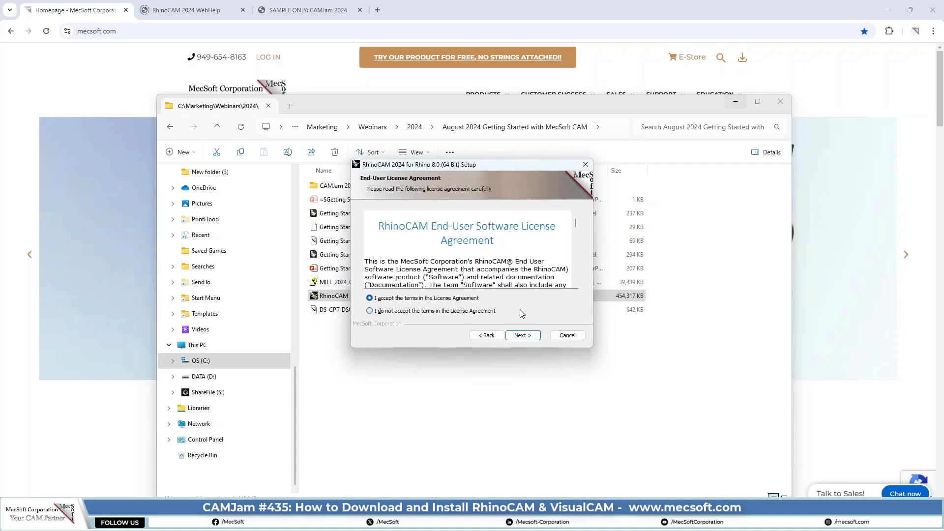
click(526, 336)
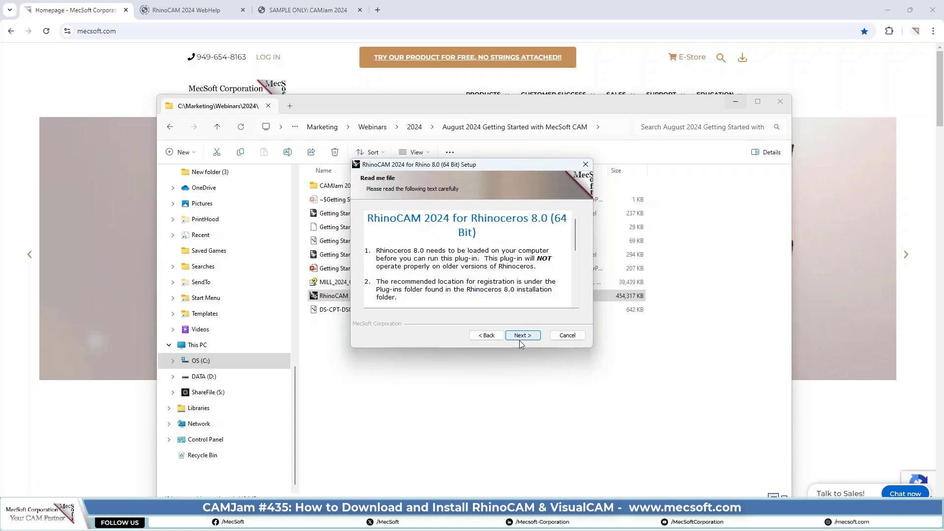
click(526, 338)
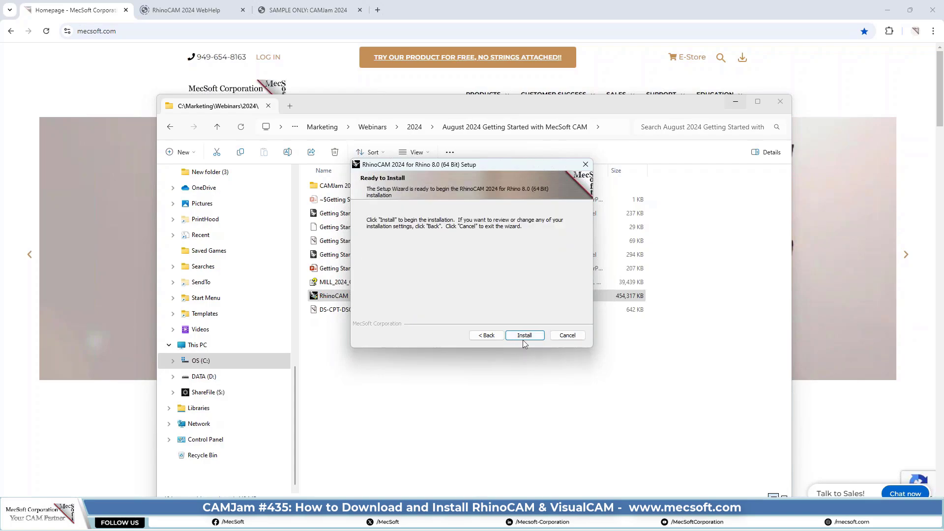
click(537, 338)
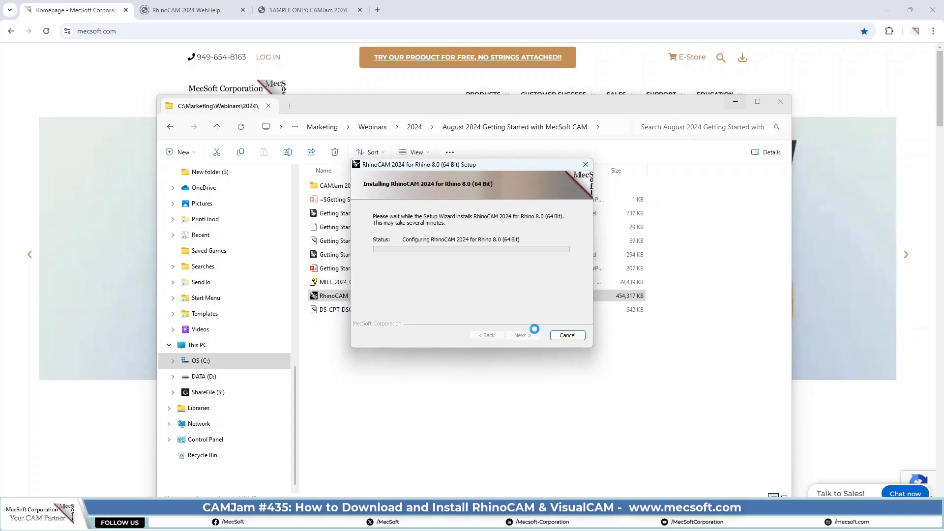
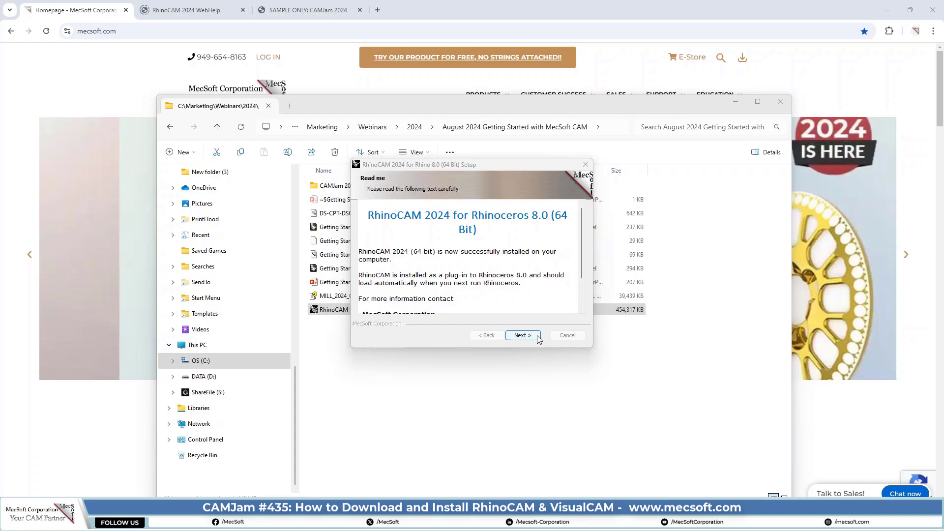
Move past the Read me page and finish the RhinoCAM 2024 Setup Wizard
click(523, 335)
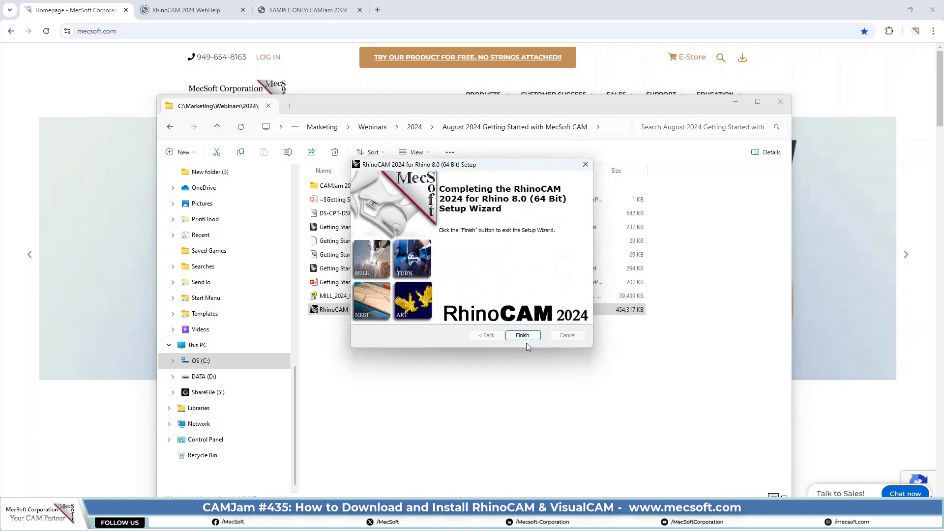
click(522, 337)
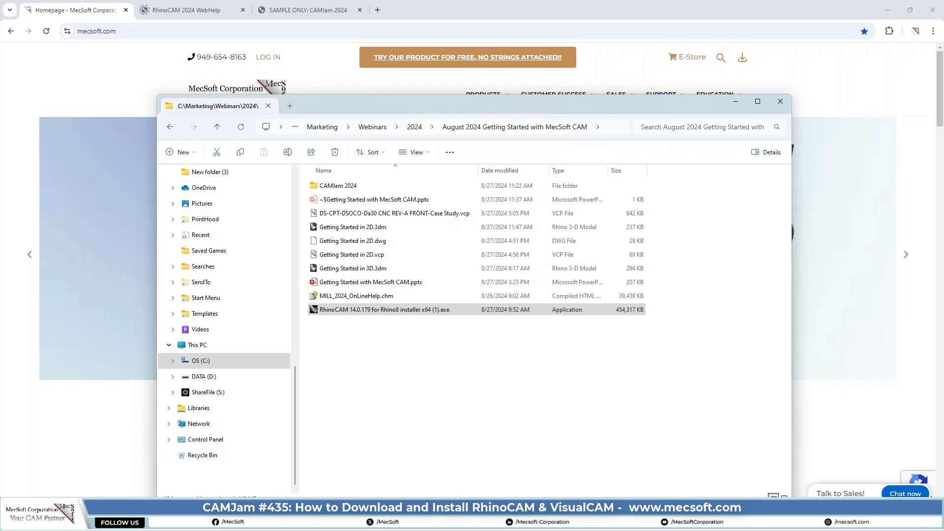
Open the Start menu's All apps list to show the Rhino 8 and RhinoCAM folders
key(super)
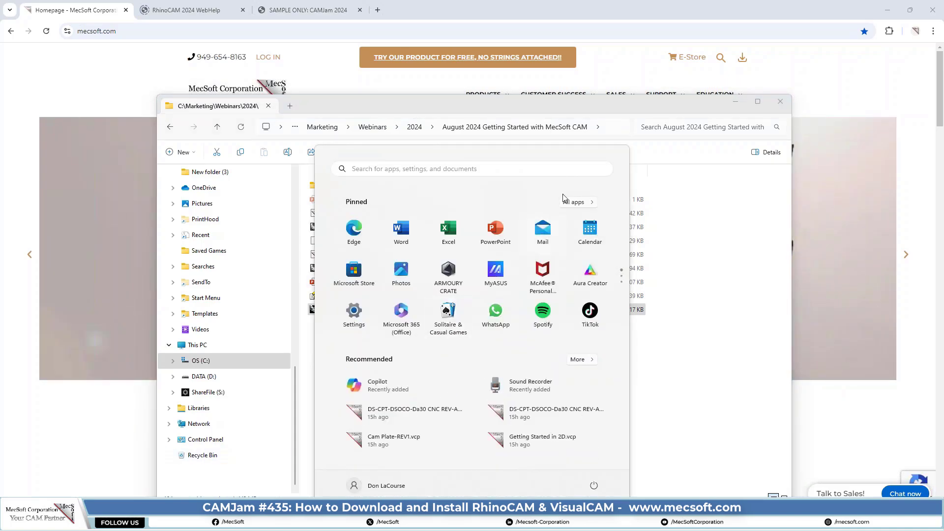
click(575, 202)
scroll(484, 274, down, 3)
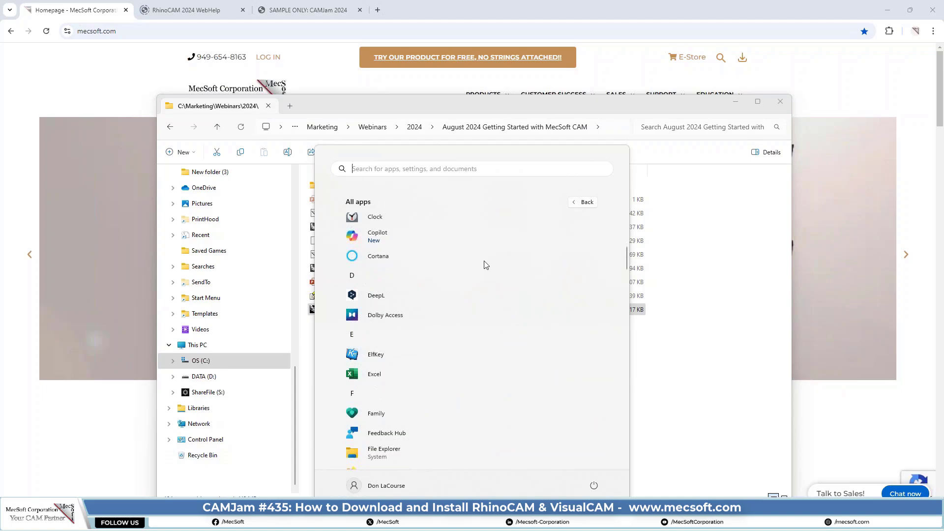
scroll(476, 283, down, 3)
scroll(471, 293, down, 3)
scroll(471, 293, down, 3)
scroll(468, 292, down, 3)
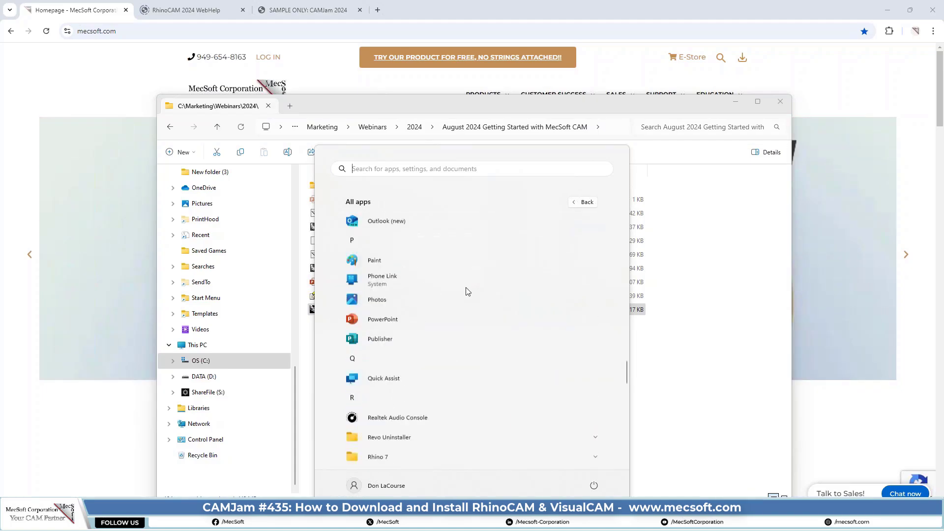
scroll(466, 291, down, 3)
scroll(465, 292, down, 1)
scroll(466, 293, down, 3)
scroll(466, 292, up, 3)
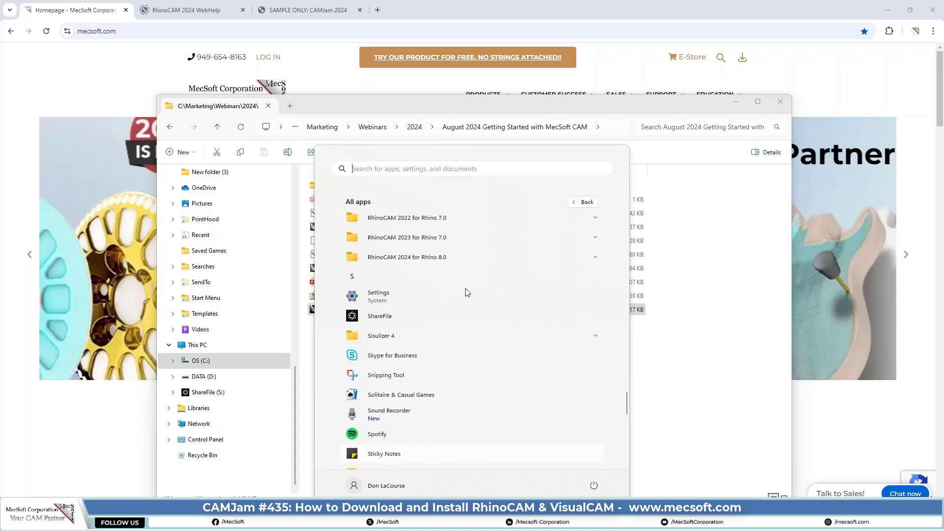
scroll(461, 286, up, 1)
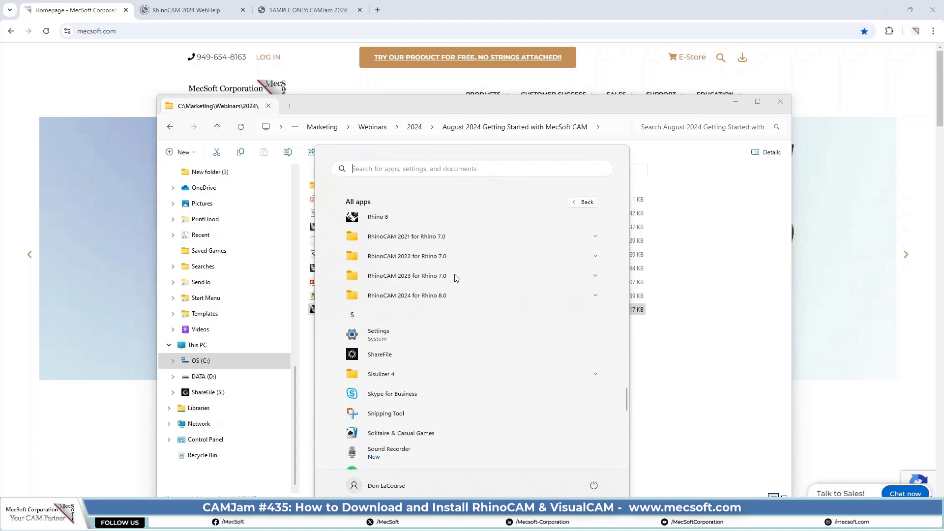
scroll(429, 270, up, 1)
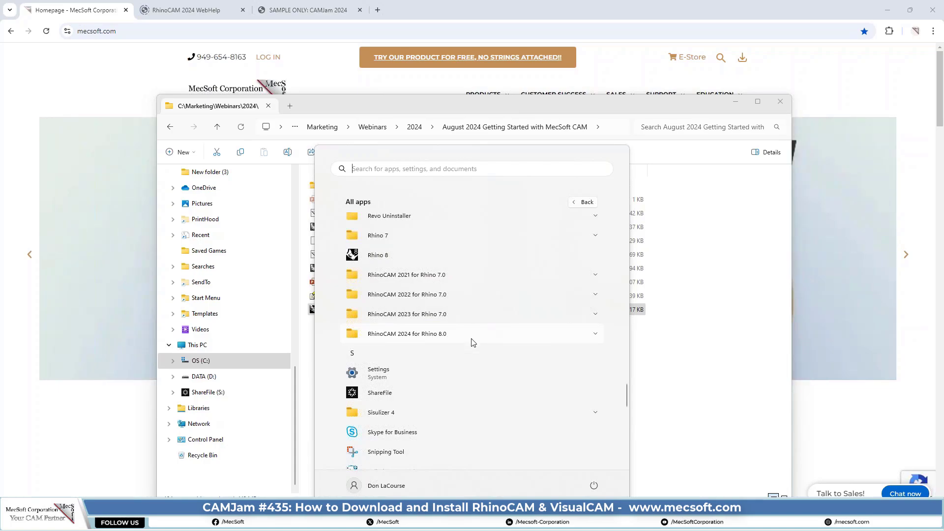
Expand the RhinoCAM 2024 for Rhino 8.0 folder, then dismiss the Start menu
click(534, 334)
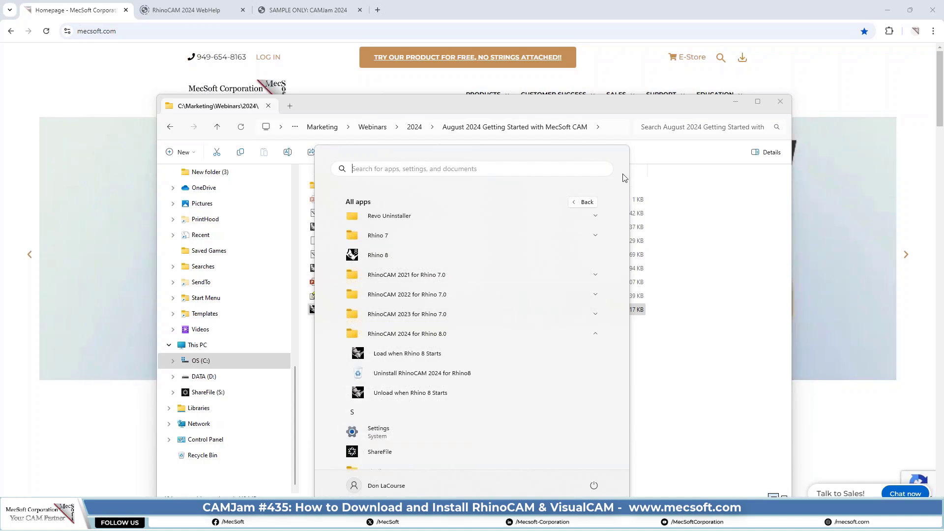
click(668, 433)
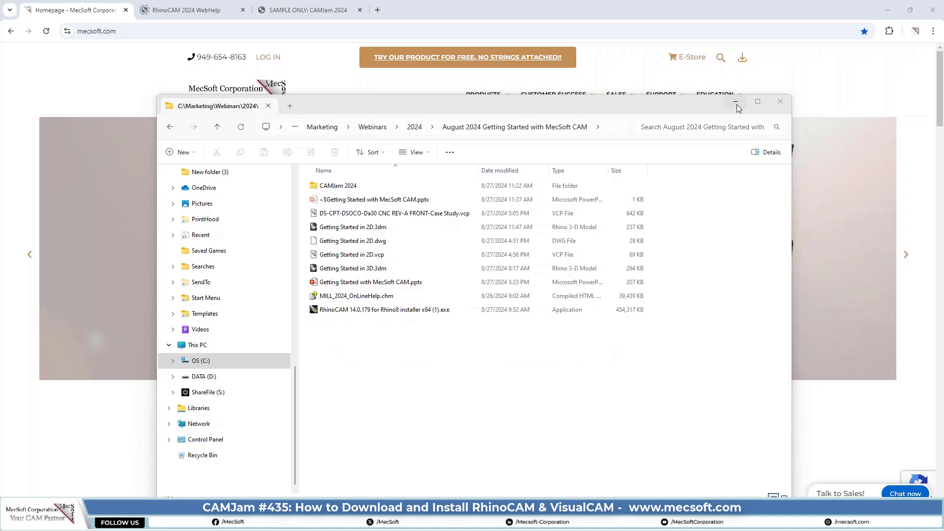
Minimize the File Explorer installer folder window while Rhino 8 launches
click(736, 103)
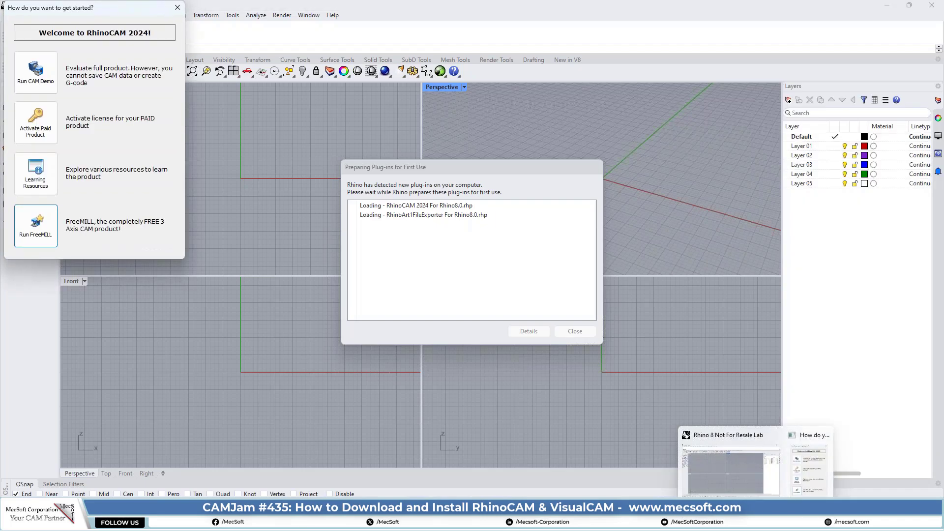
Drag the Welcome to RhinoCAM 2024 dialog to the screen centre, over the plug-in loading window
mouse_move(122, 11)
mouse_down()
mouse_move(477, 139)
mouse_move(467, 127)
mouse_up()
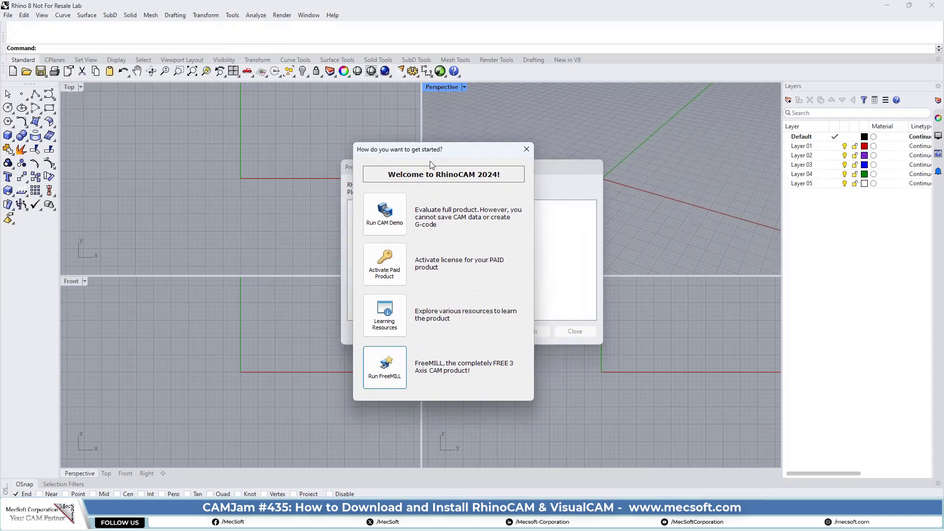
drag(431, 165, 282, 147)
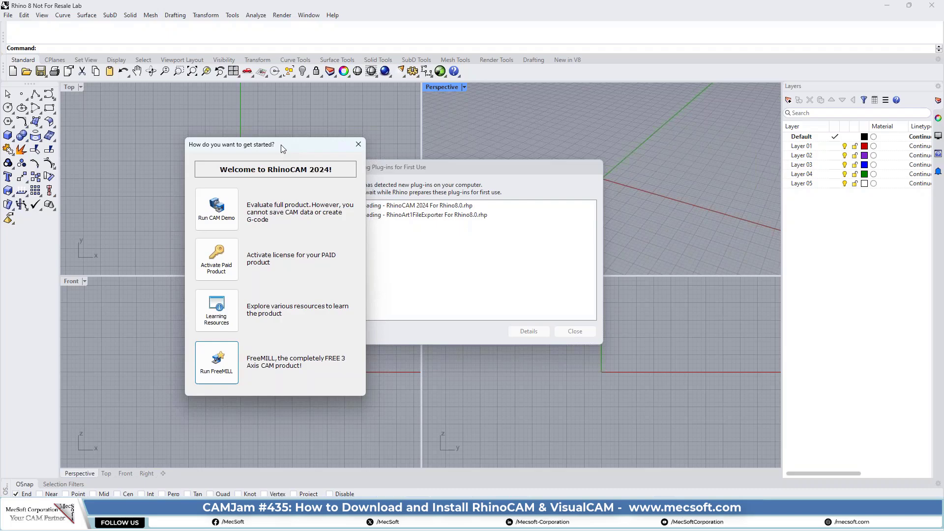
drag(282, 145, 472, 142)
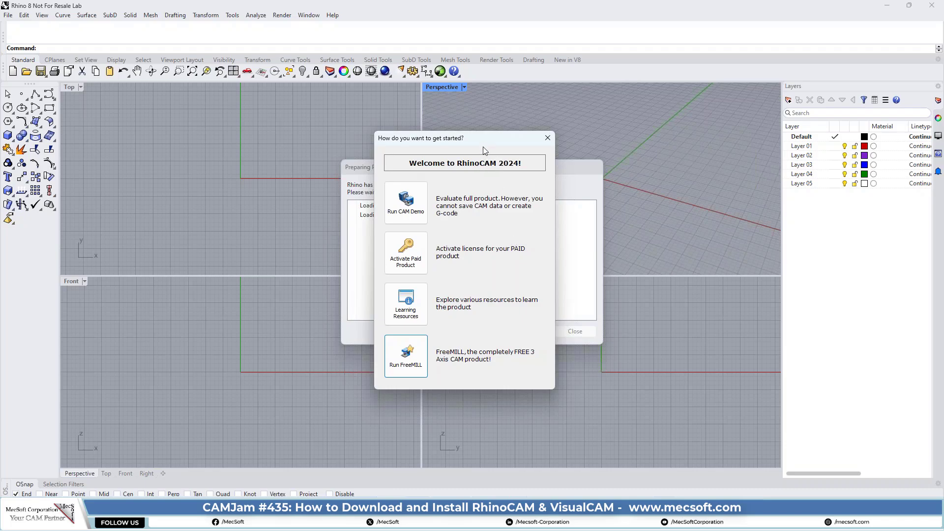
drag(484, 143, 491, 130)
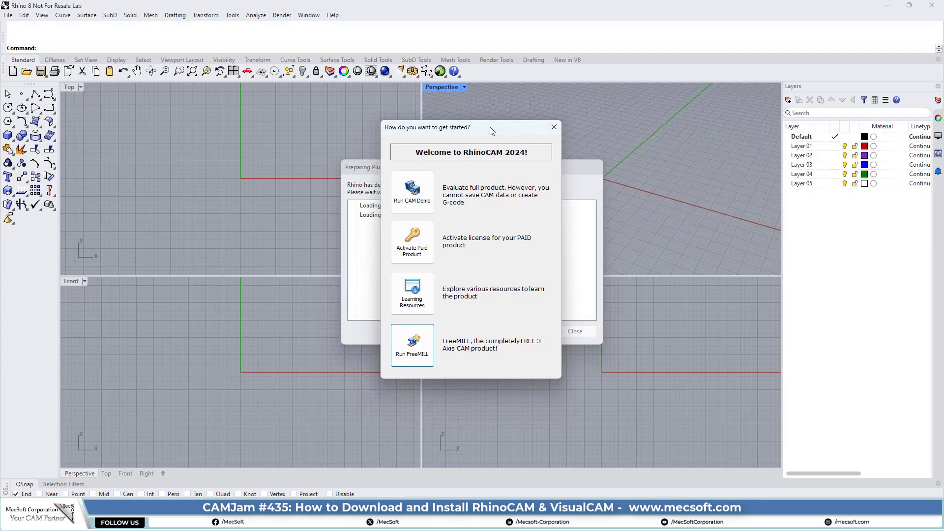